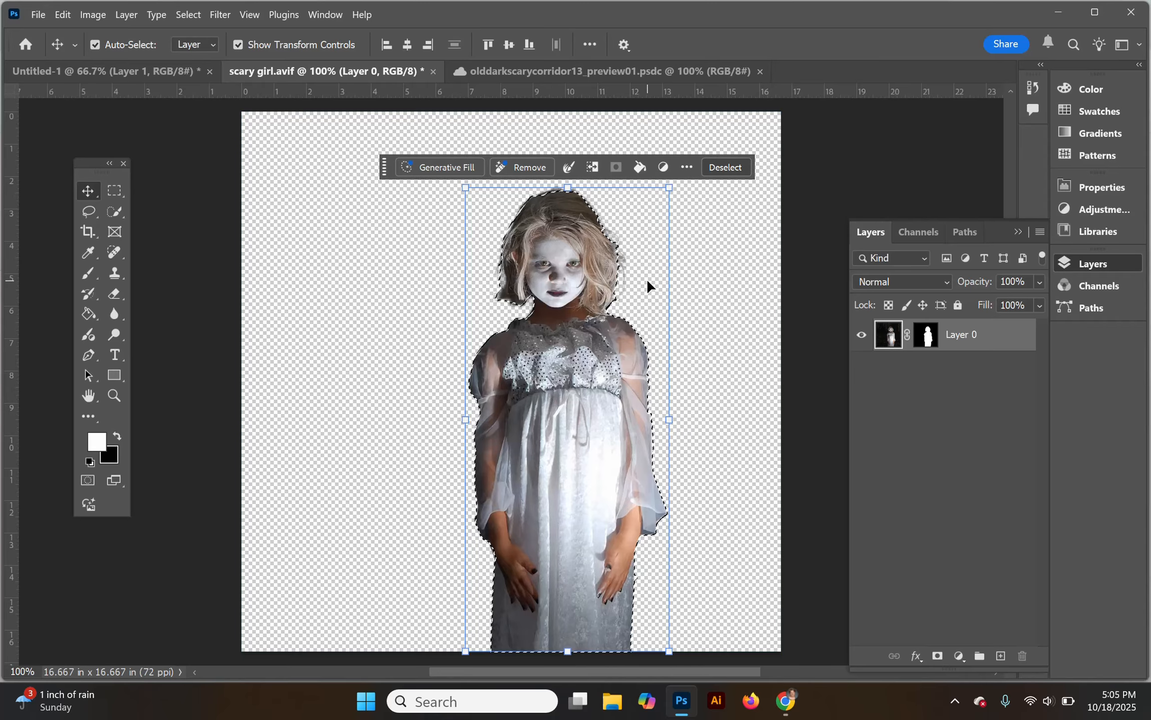
Switch to the olddarkscarycorridor13_preview01.psdc document and examine which layer holds each of the three girl figures
click(515, 72)
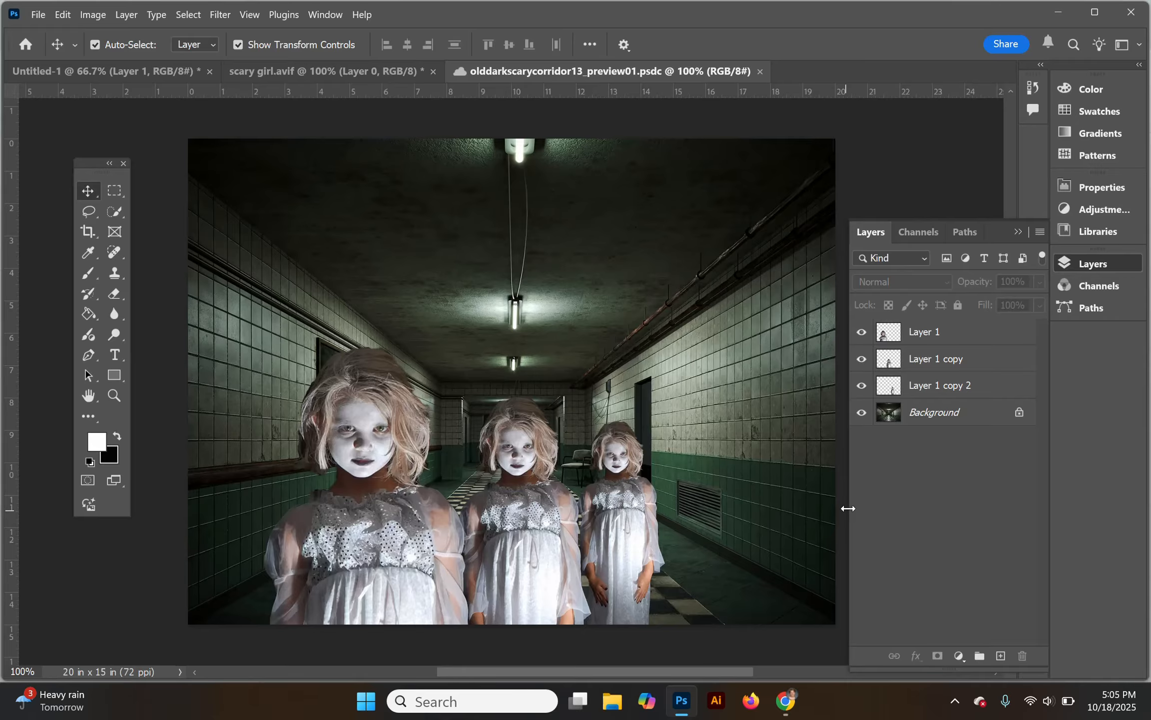
click(395, 511)
click(525, 510)
click(653, 512)
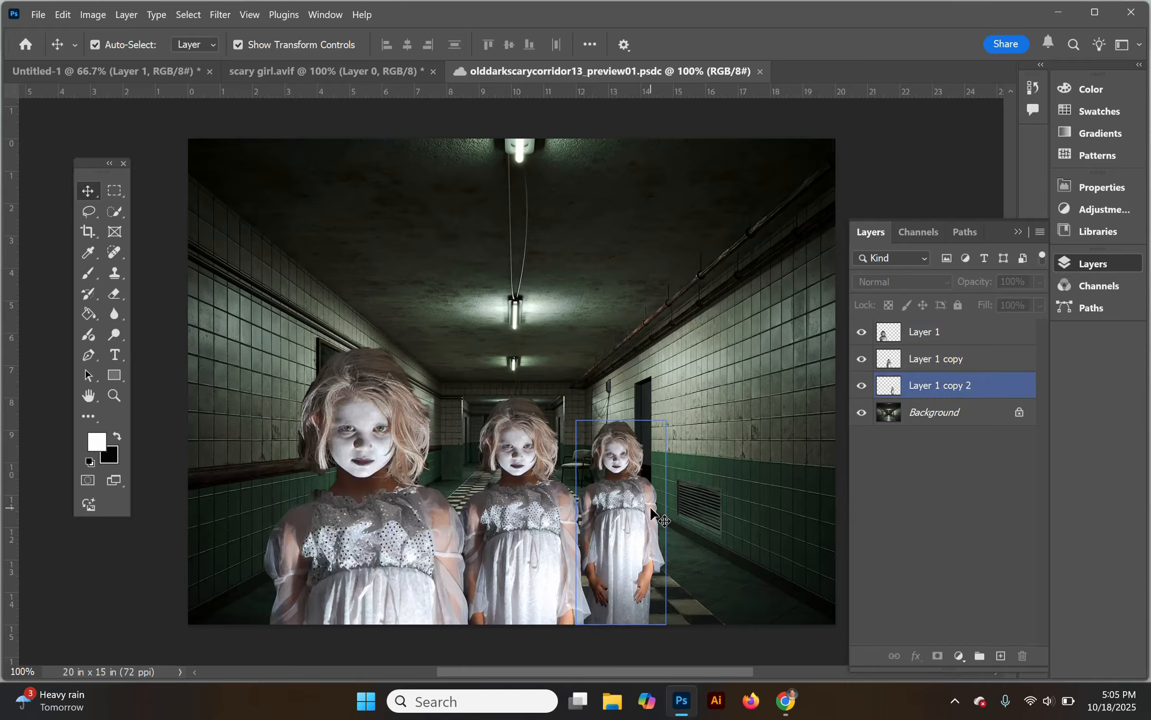
click(392, 512)
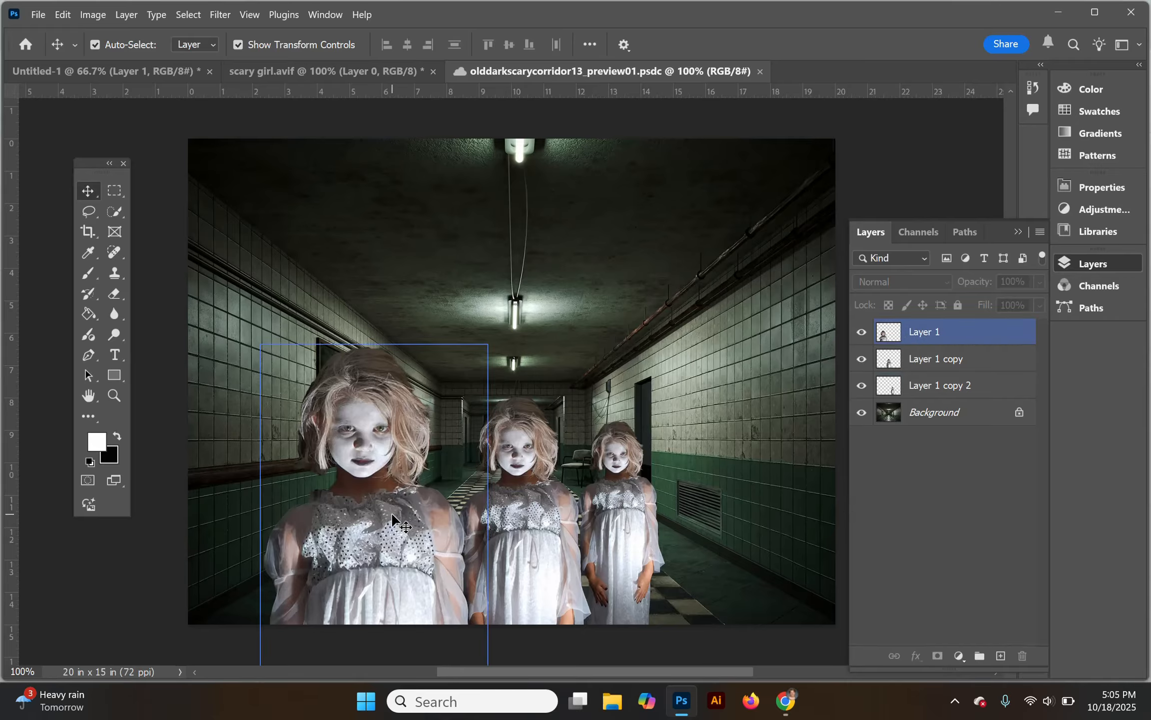
click(506, 519)
click(645, 524)
click(672, 537)
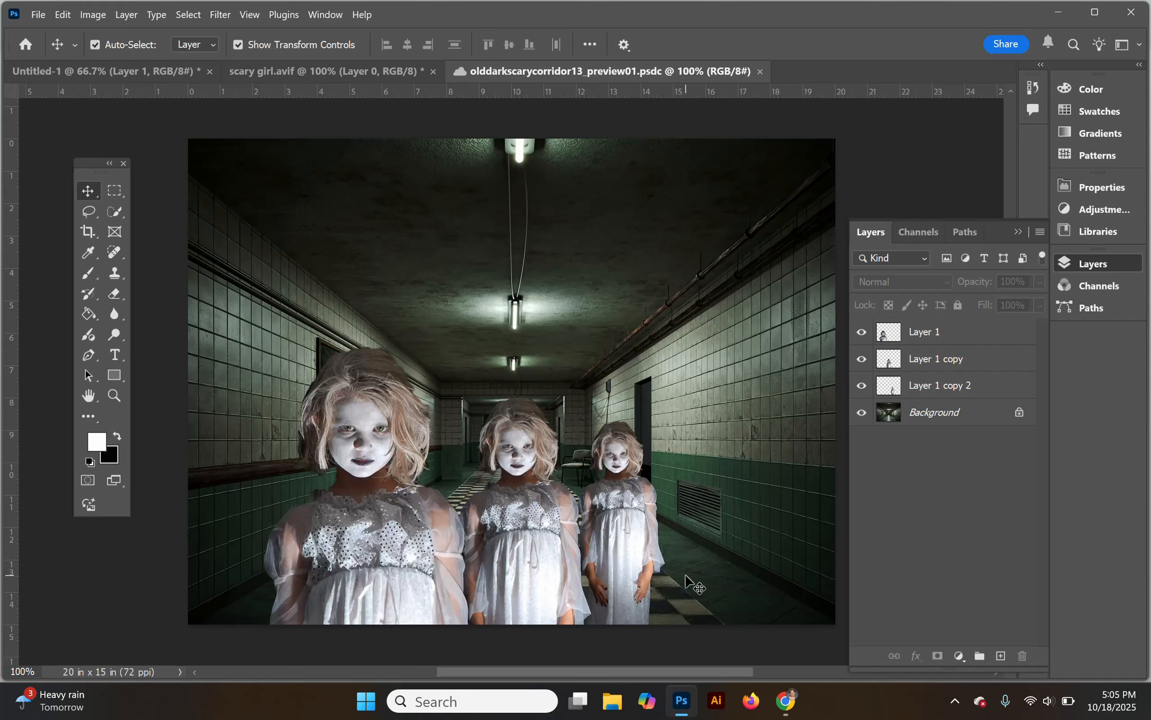
click(885, 386)
click(892, 359)
click(898, 332)
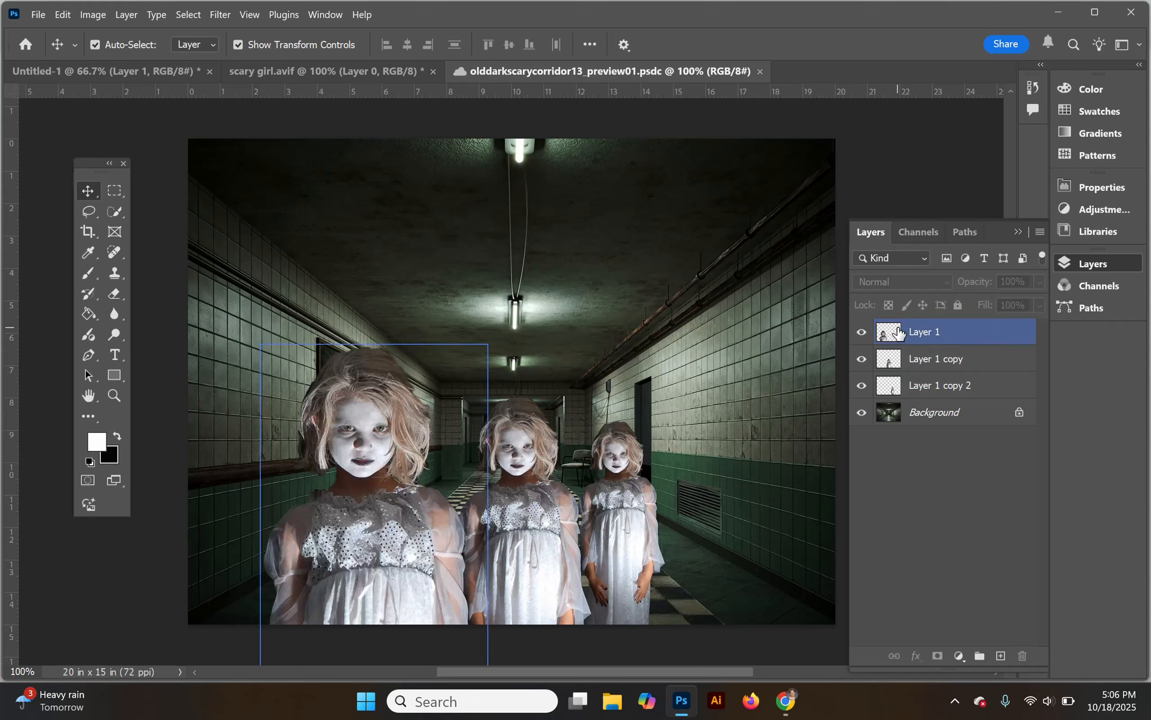
click(925, 359)
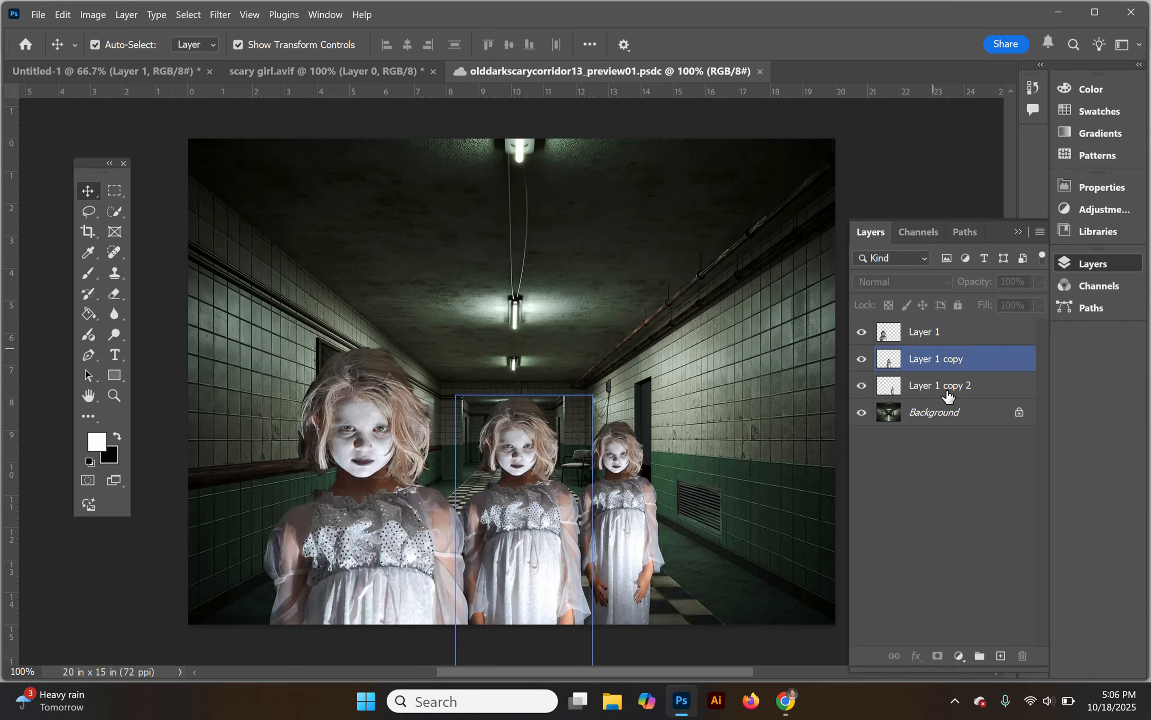
click(944, 393)
click(925, 362)
click(929, 395)
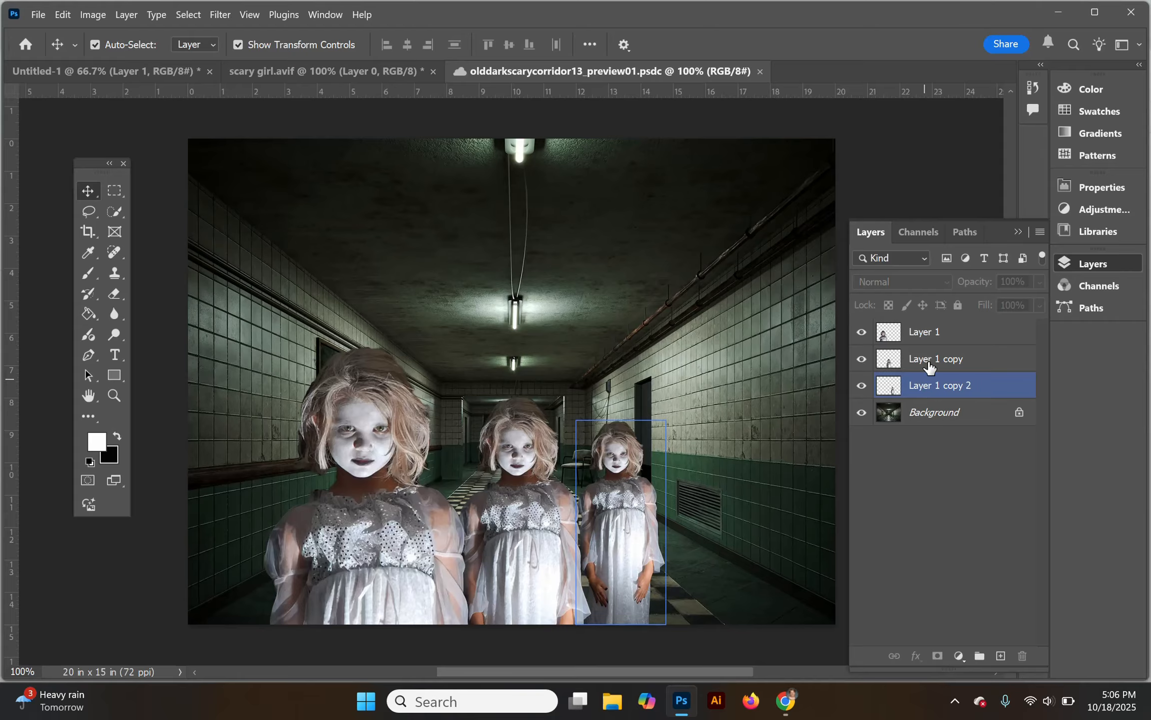
click(591, 486)
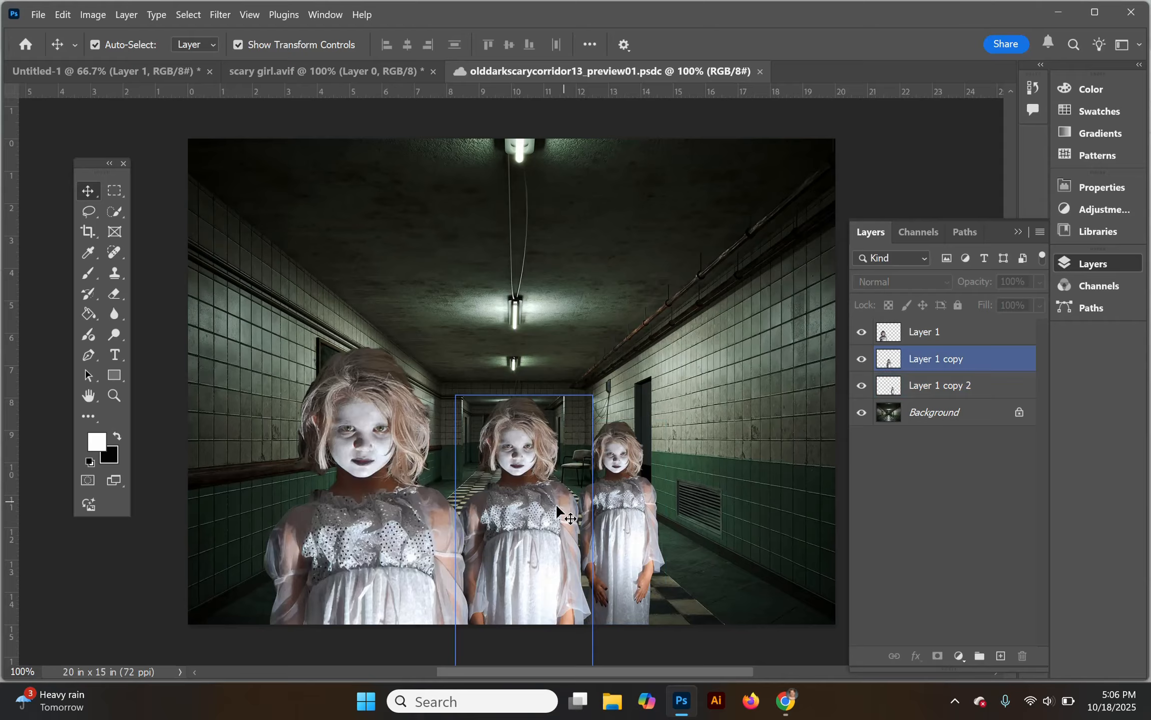
click(591, 505)
click(541, 551)
click(633, 529)
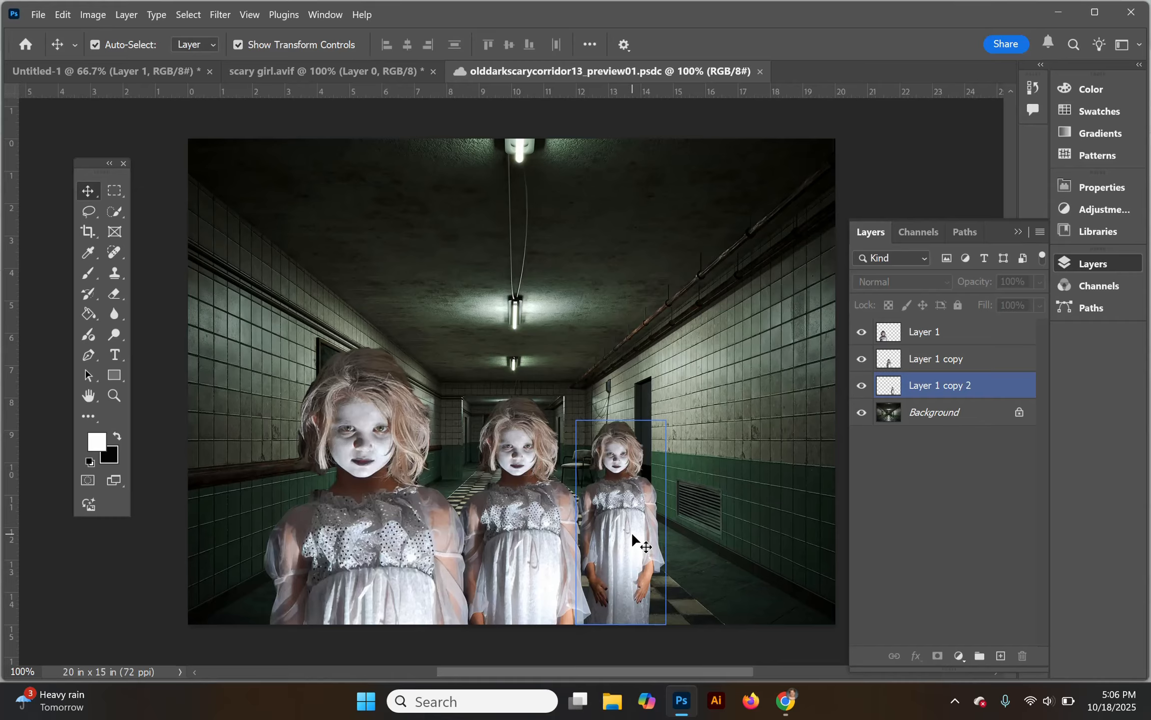
click(526, 597)
click(391, 588)
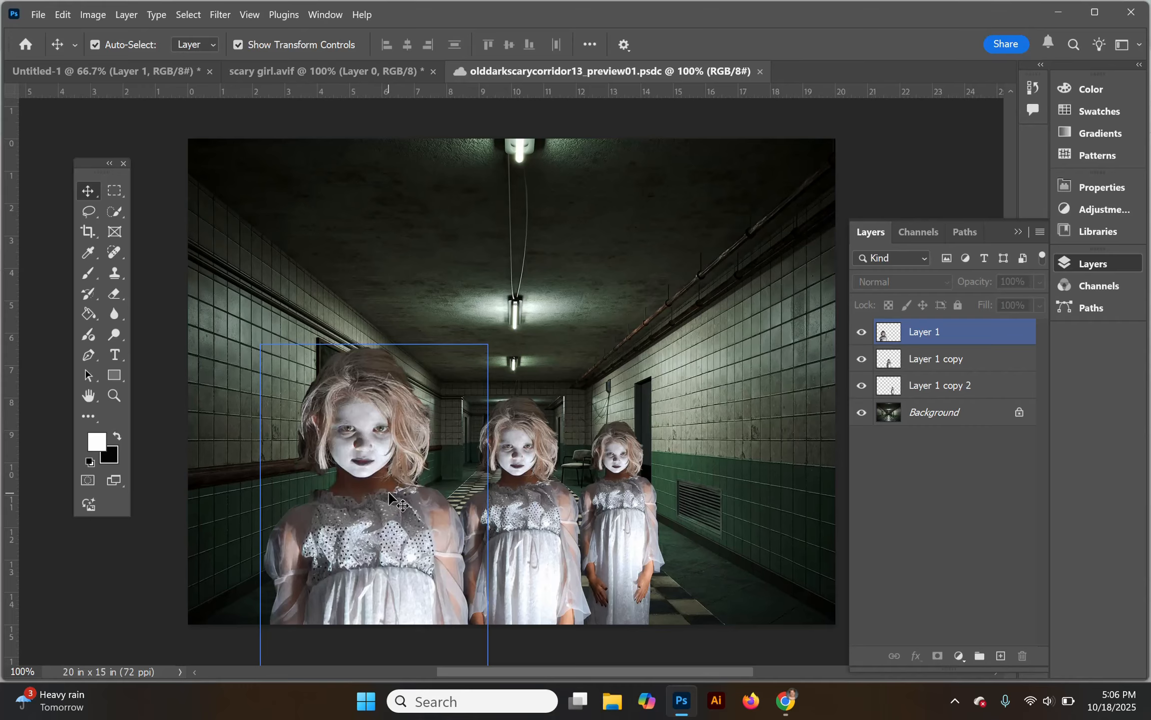
click(600, 520)
click(540, 535)
click(656, 550)
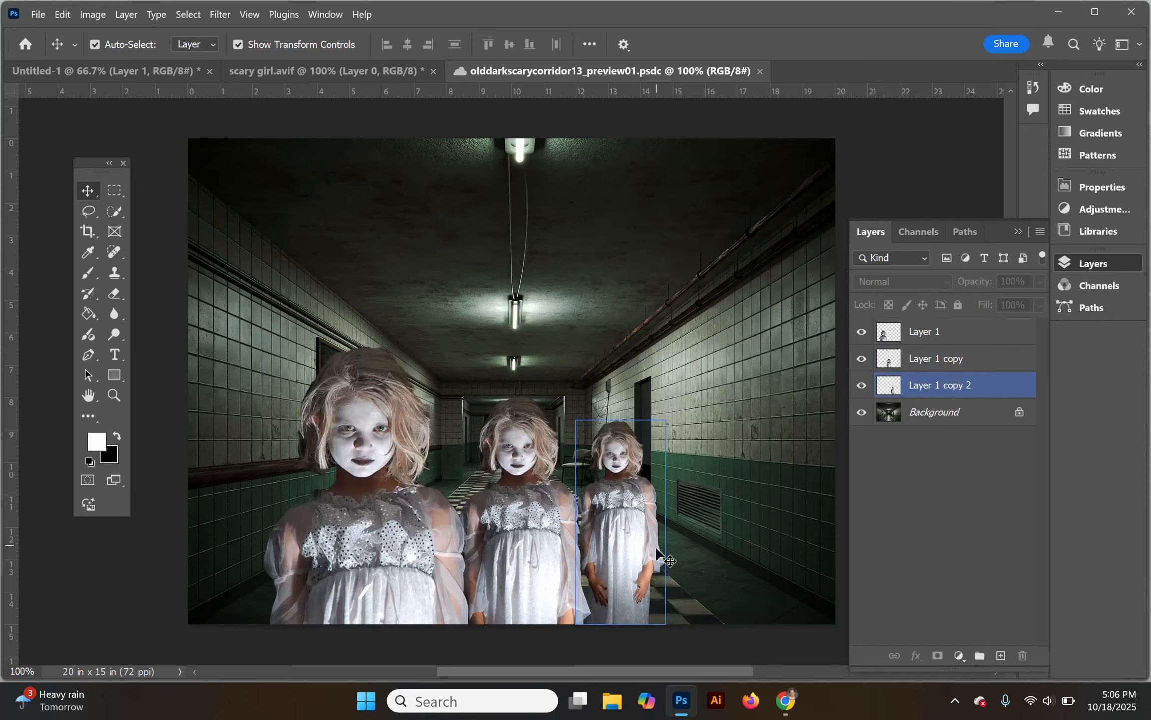
click(659, 552)
click(427, 560)
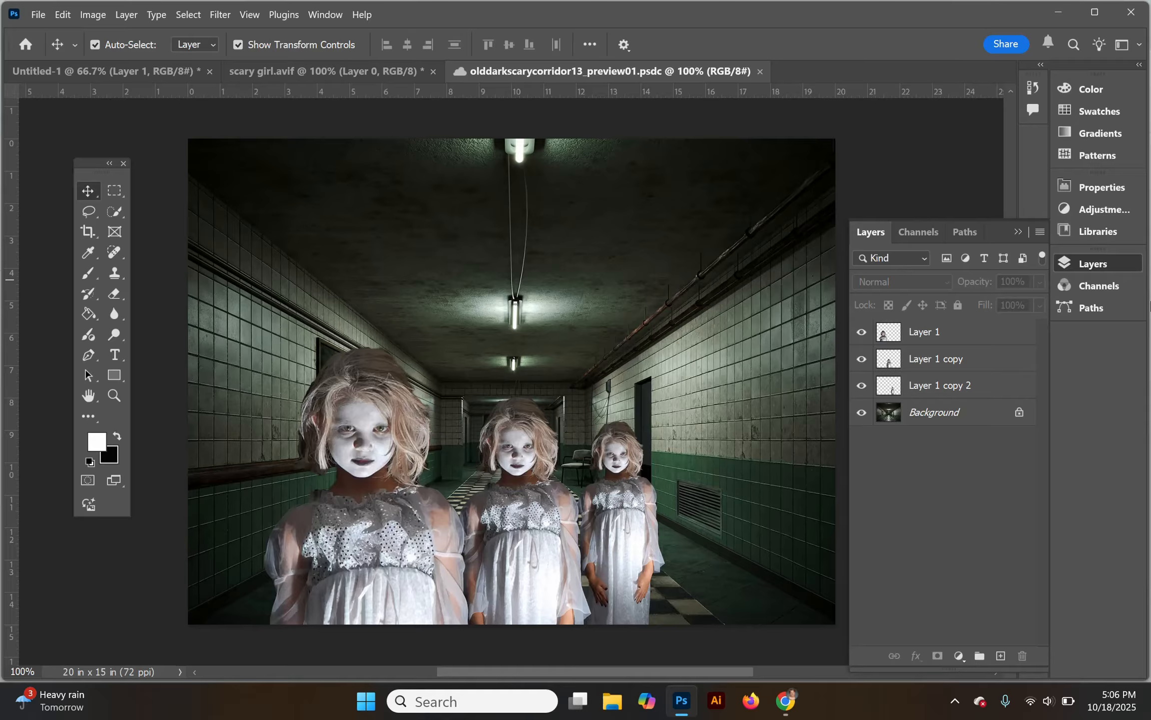
Set the large front girl's layer, Layer 1, to the Vivid Light blend mode at 71% opacity
click(364, 499)
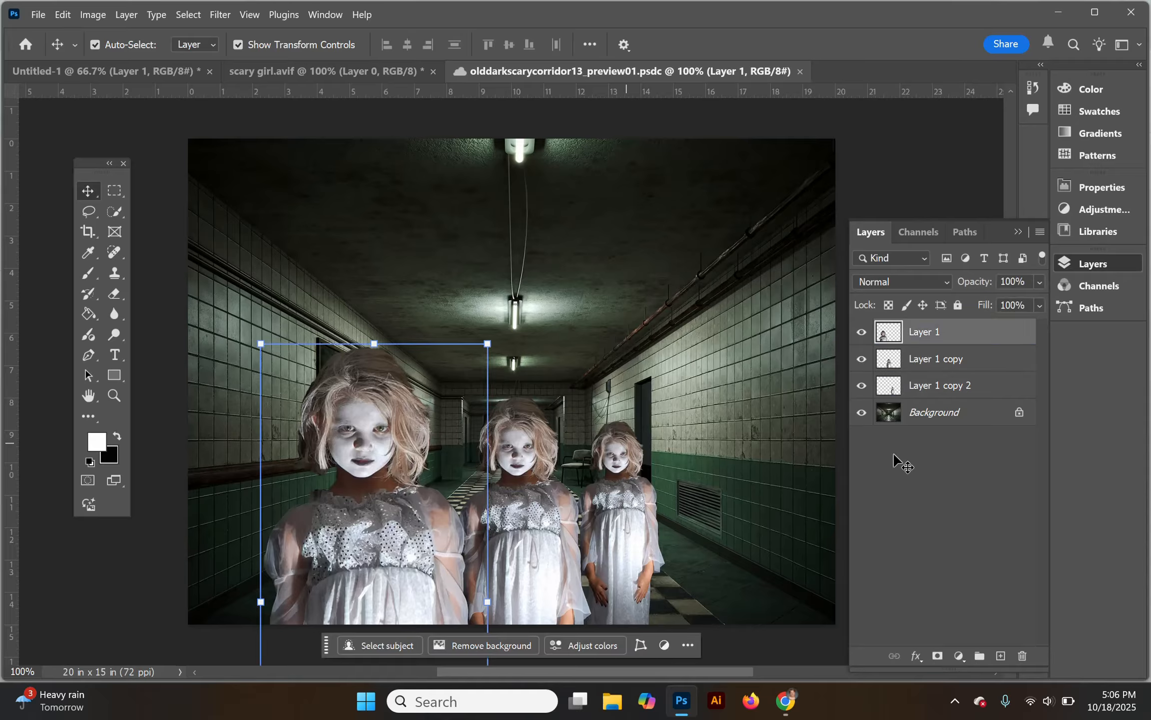
click(1039, 283)
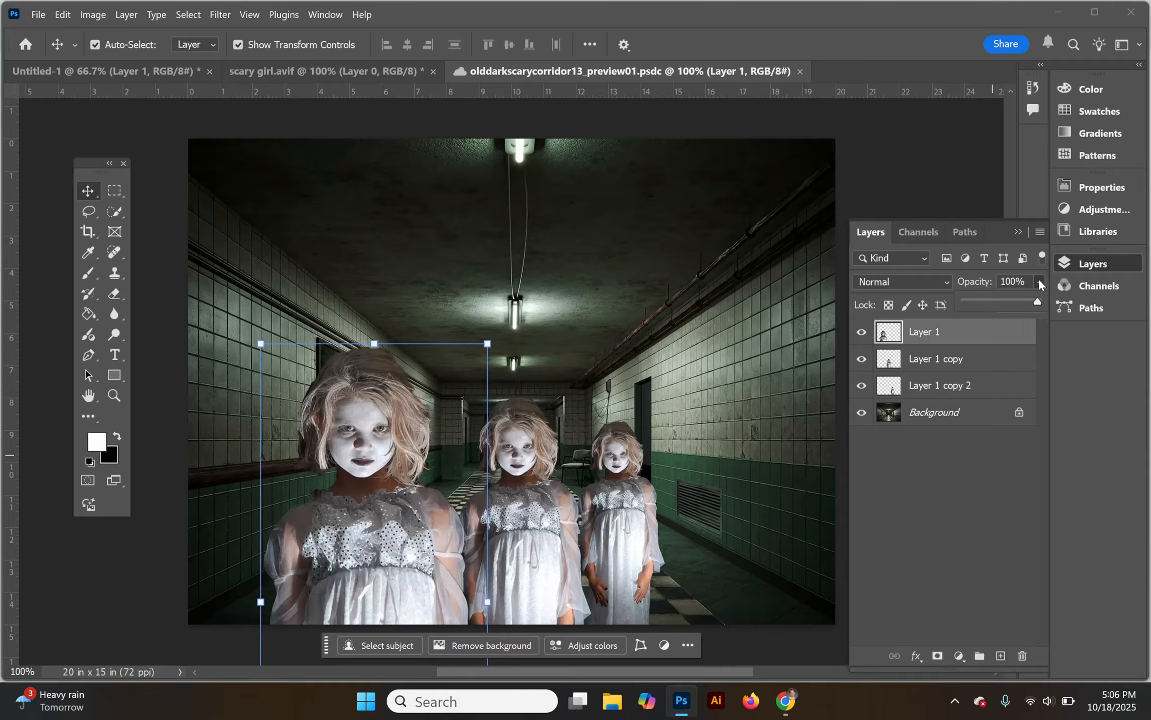
click(1037, 303)
drag(1033, 302, 992, 298)
click(938, 280)
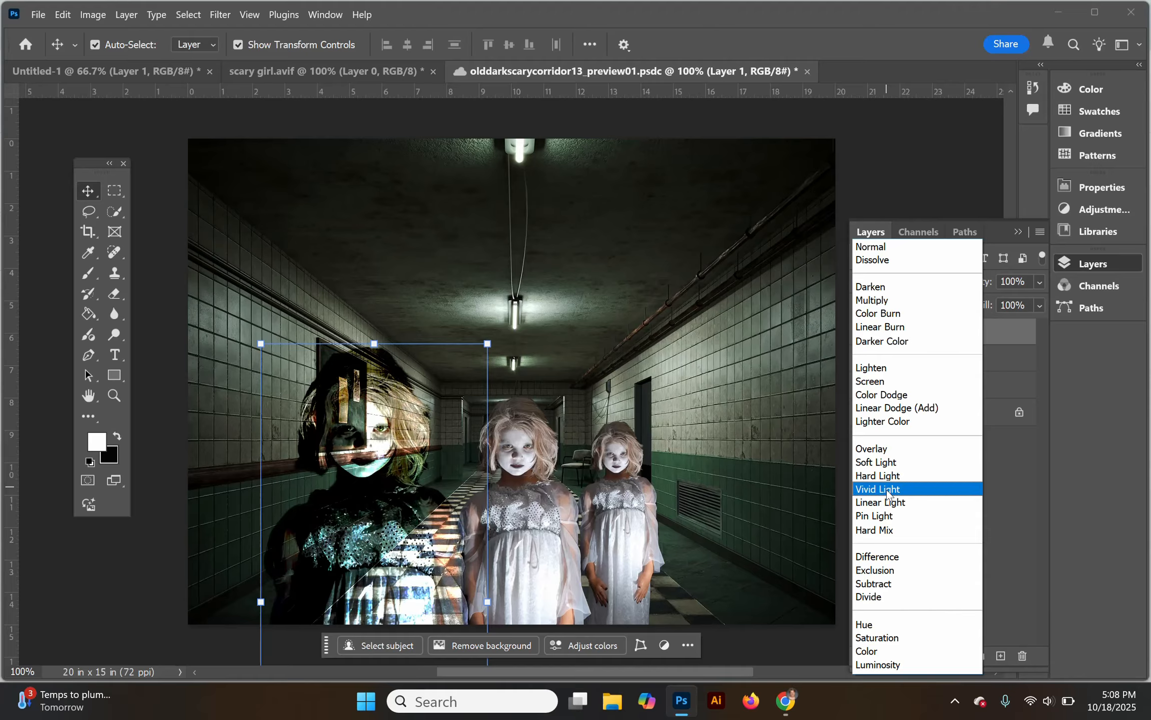
click(887, 490)
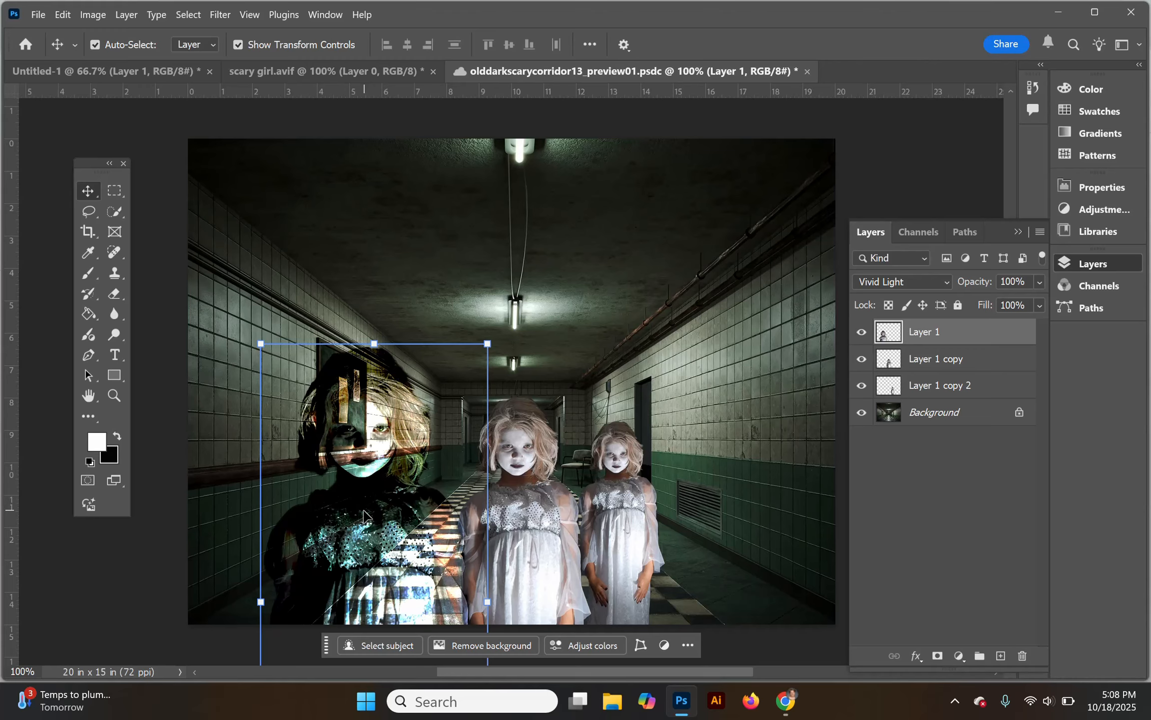
click(1039, 282)
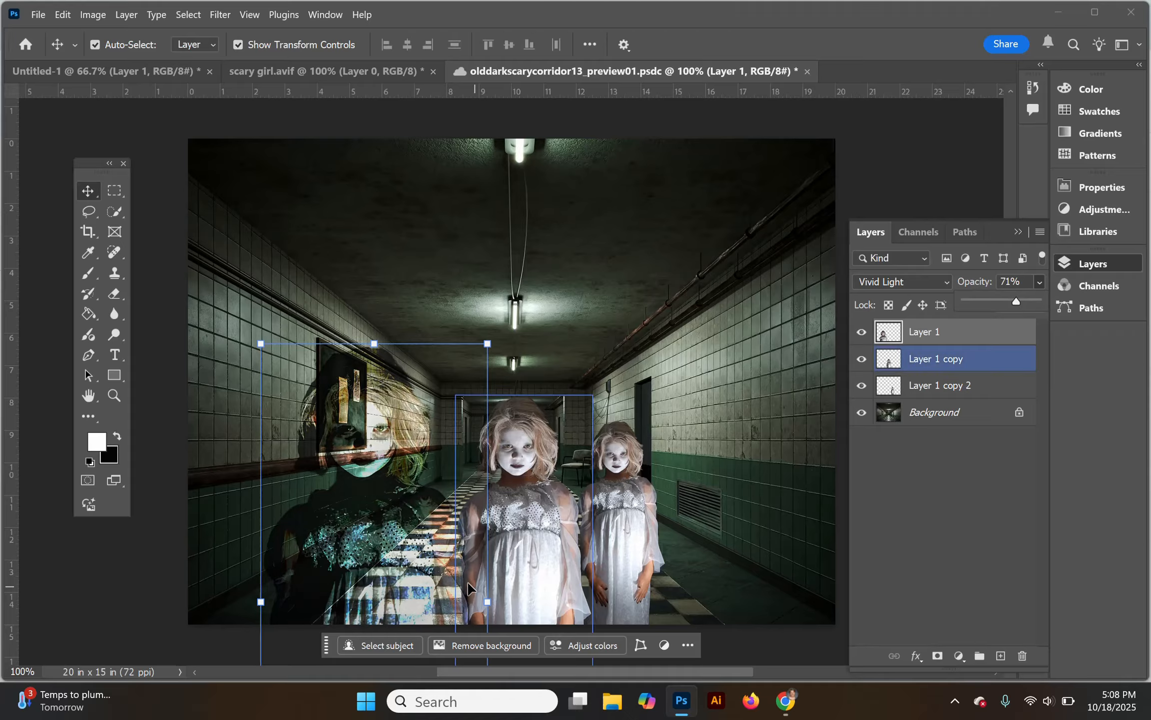
Set the middle girl's layer to Vivid Light at 64% opacity and move the figure slightly down
click(532, 554)
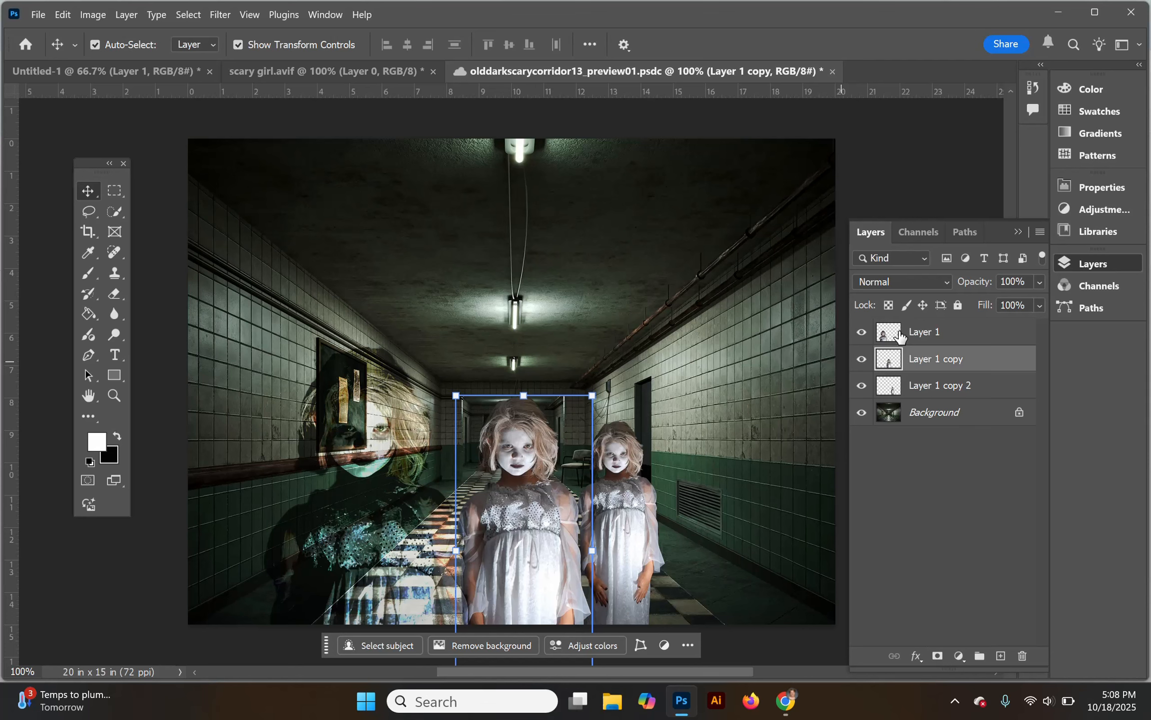
click(946, 281)
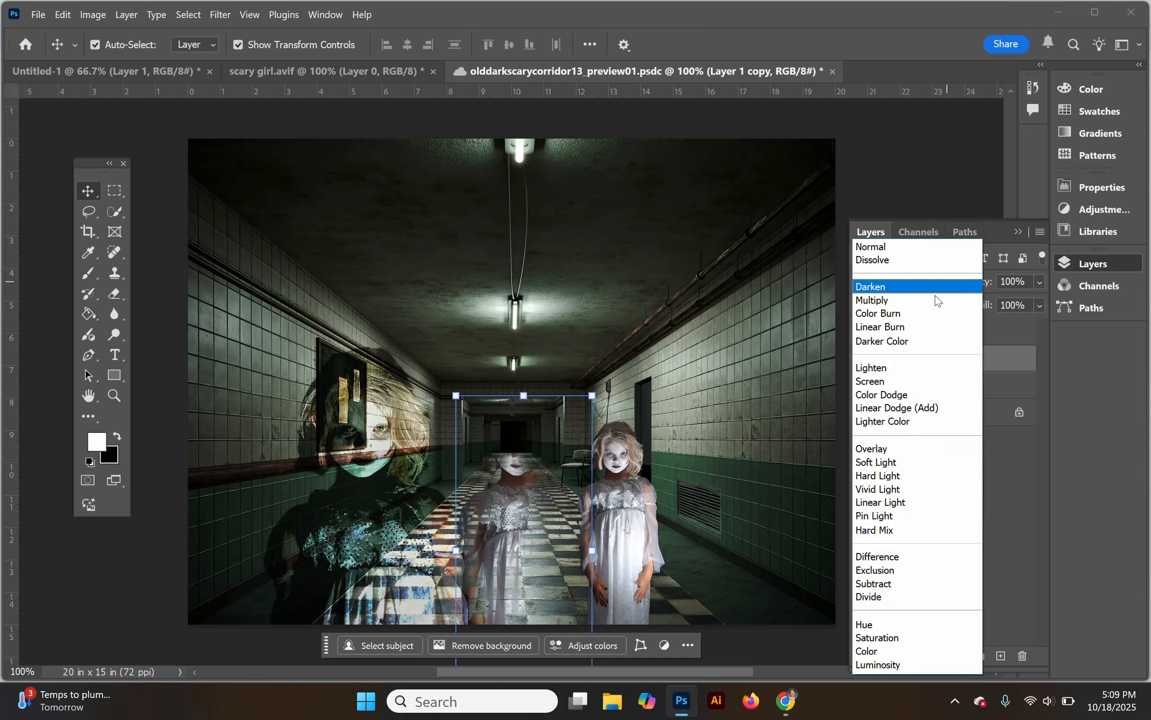
click(883, 491)
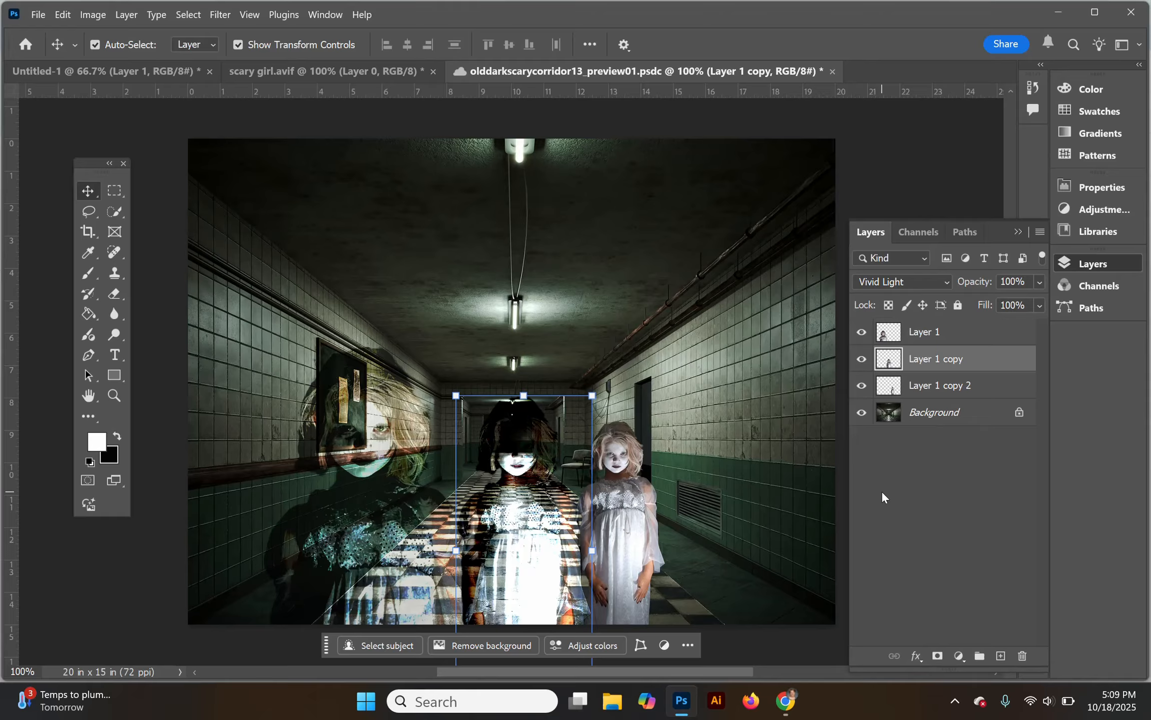
click(1040, 280)
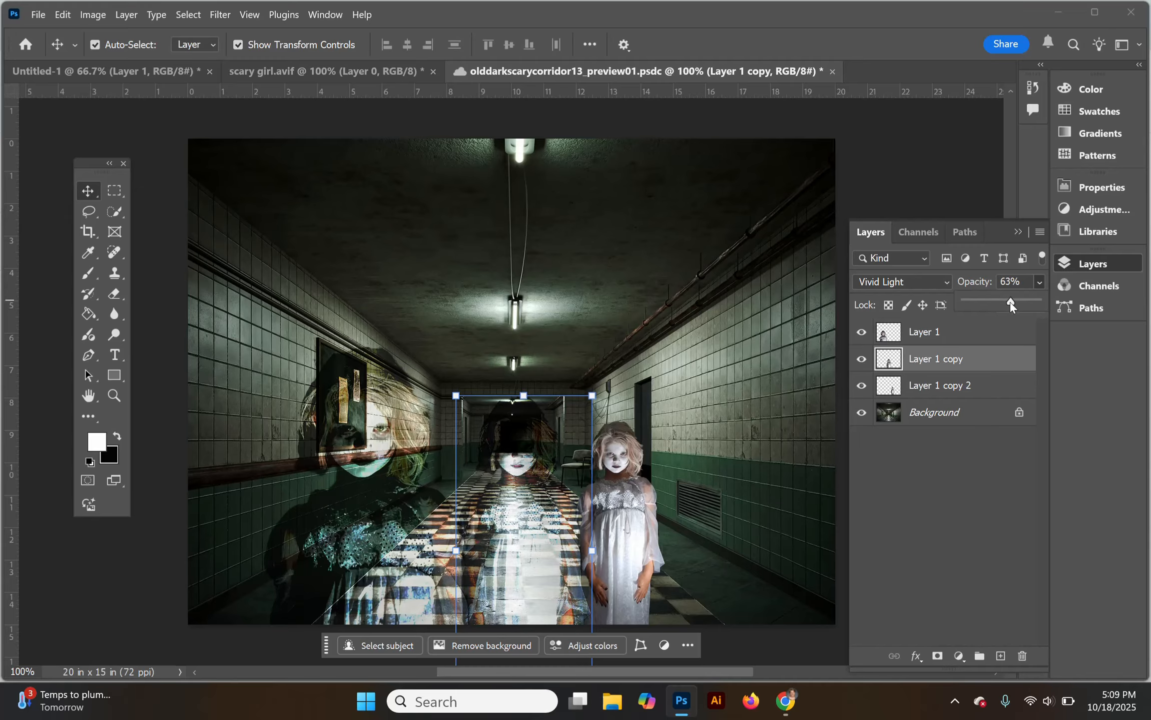
drag(1001, 302, 1011, 304)
drag(533, 493, 535, 502)
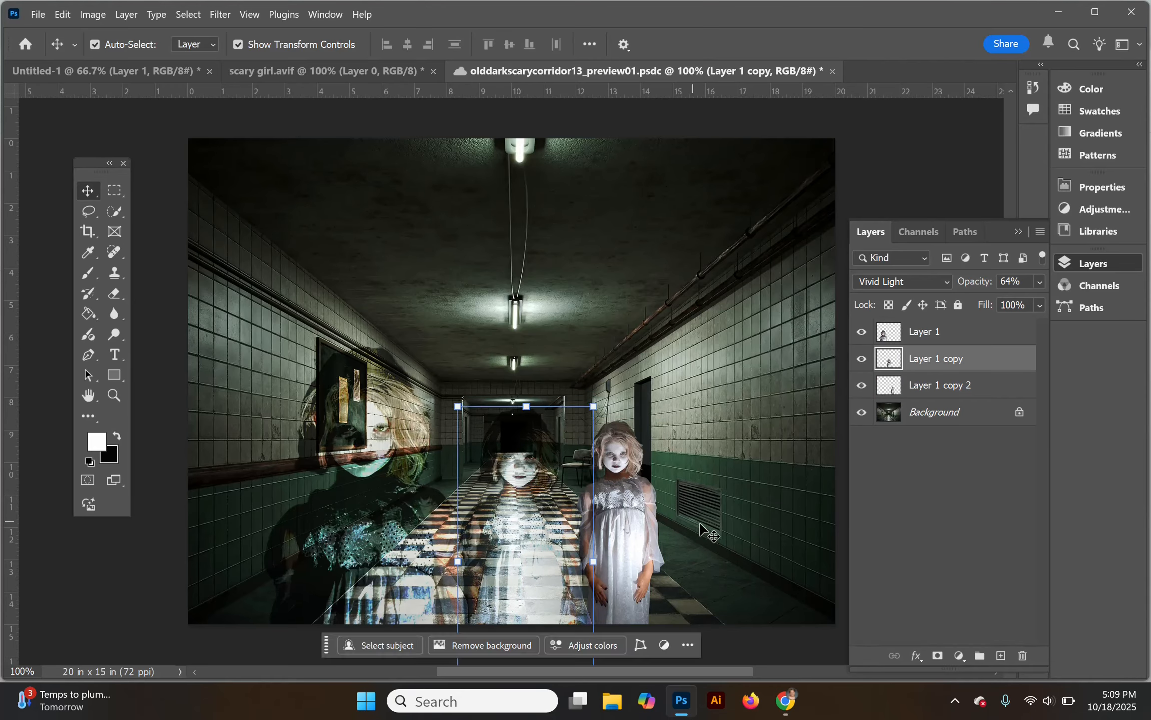
Move the smallest girl, on Layer 1 copy 2, slightly down and to the left in the corridor
click(632, 538)
click(609, 495)
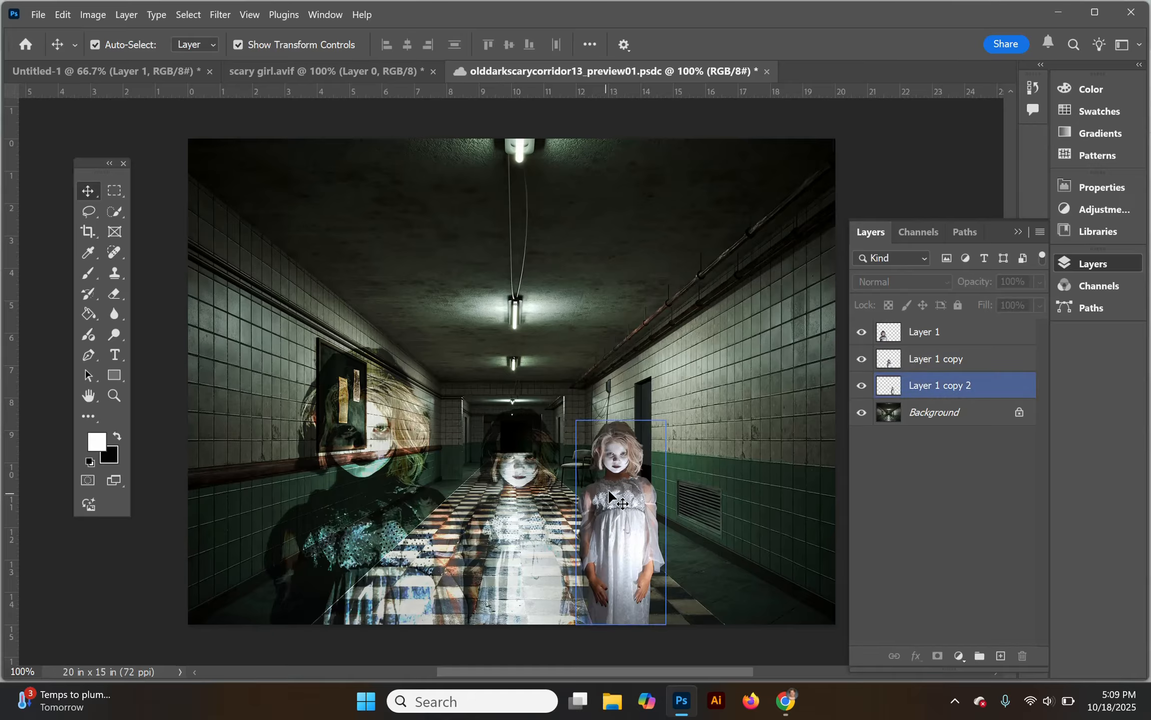
drag(624, 494, 615, 502)
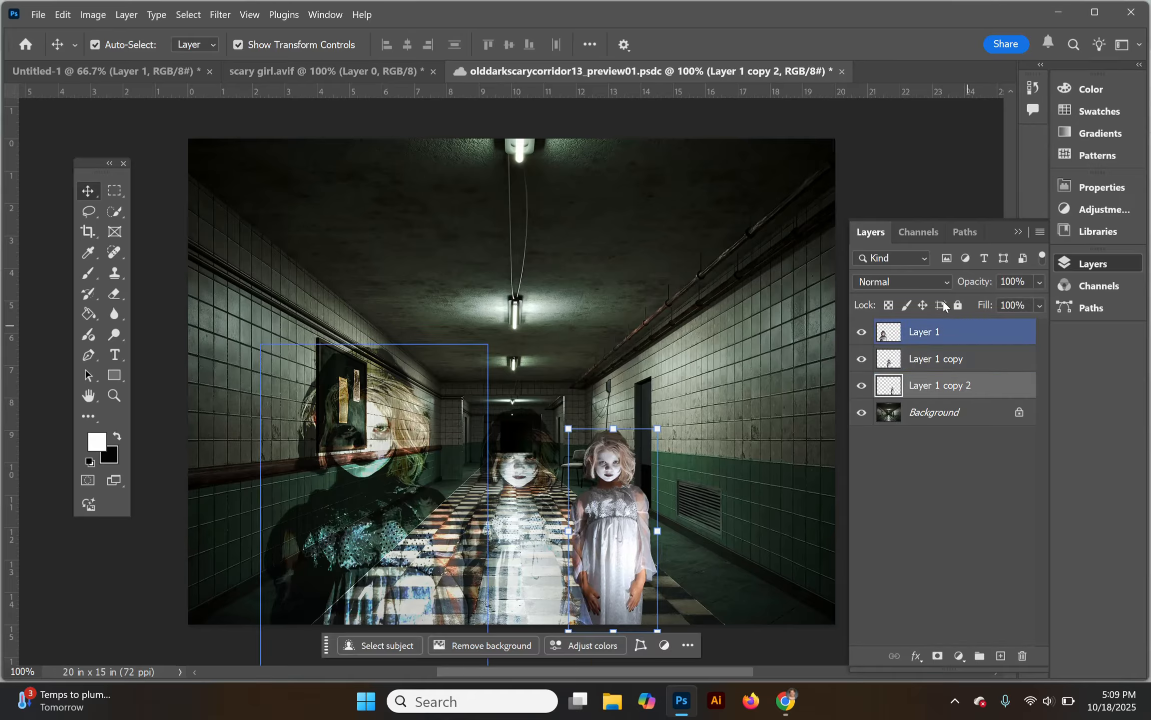
Set the smallest girl's layer to the Vivid Light blend mode at 42% opacity and clear the layer selection
click(946, 285)
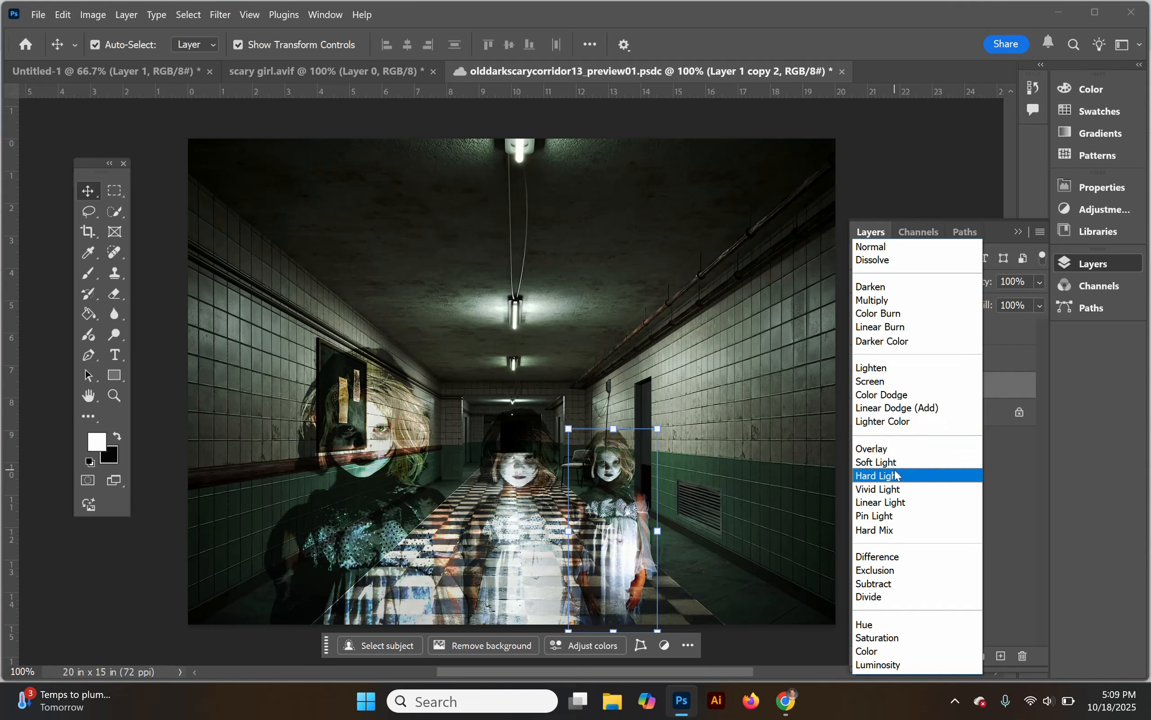
click(888, 490)
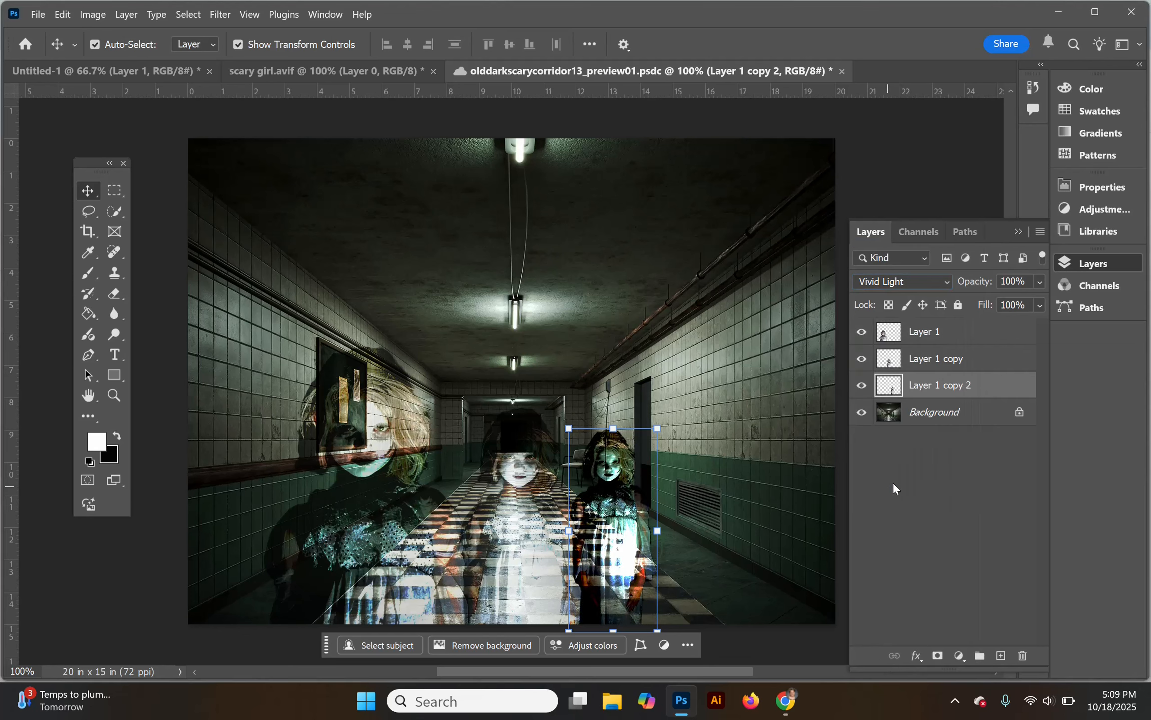
click(1020, 330)
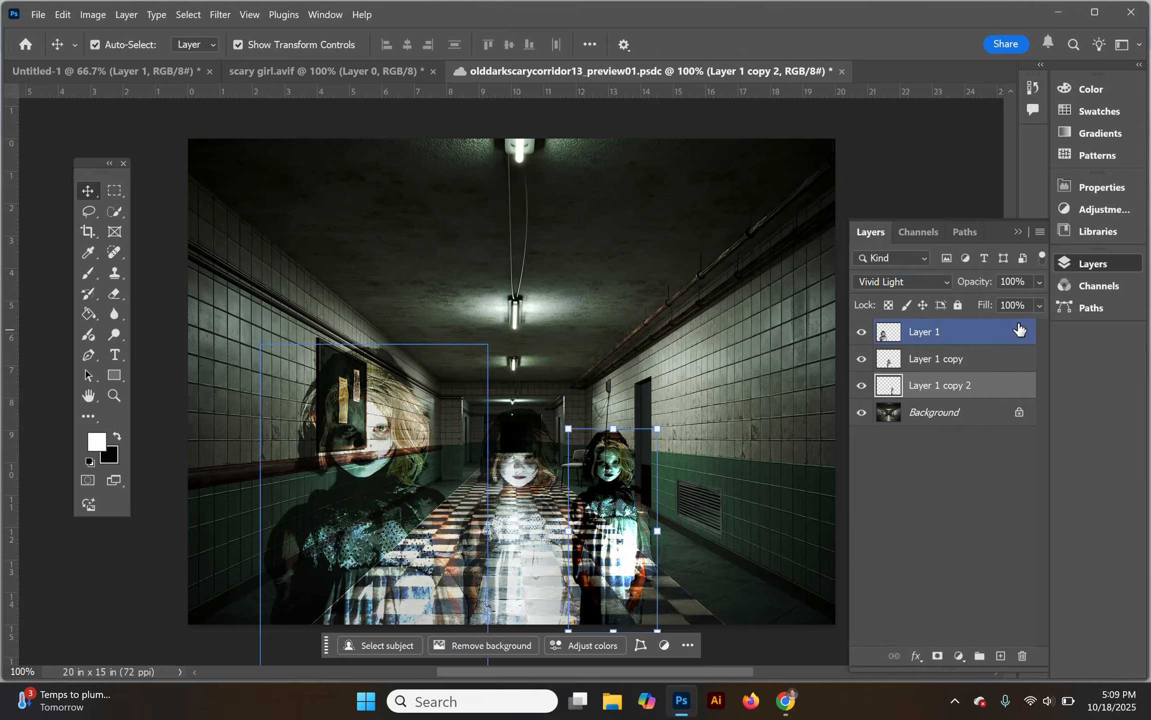
click(1014, 369)
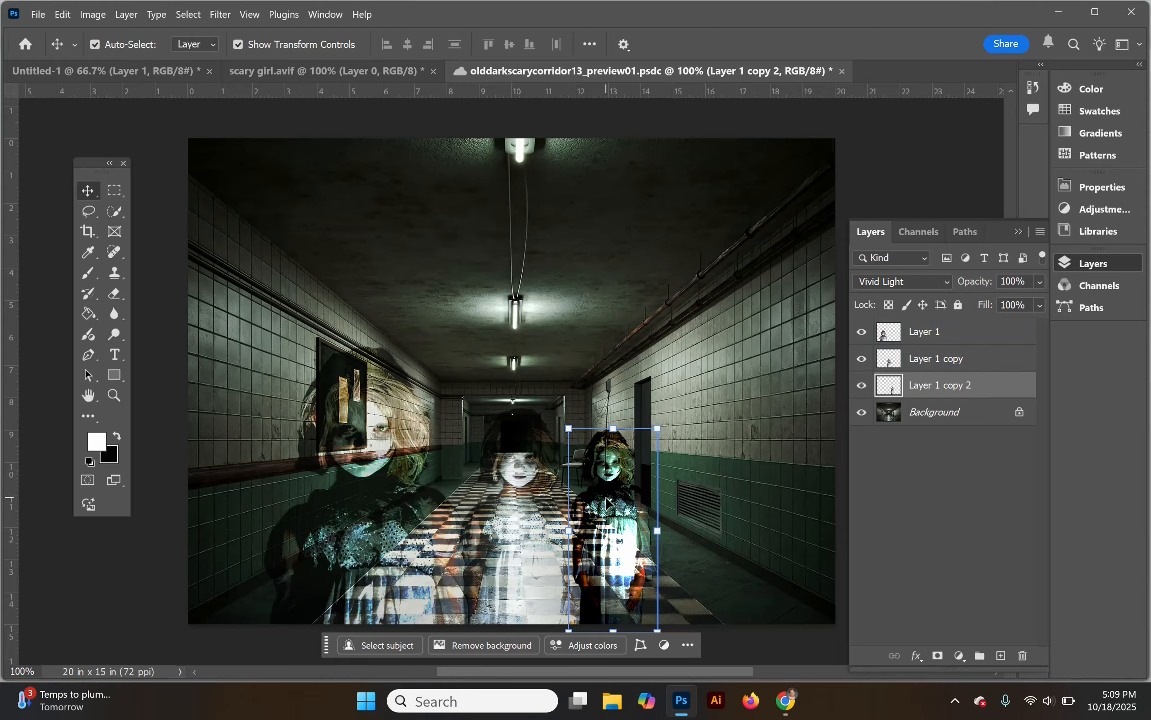
click(1039, 281)
drag(1038, 299, 1008, 310)
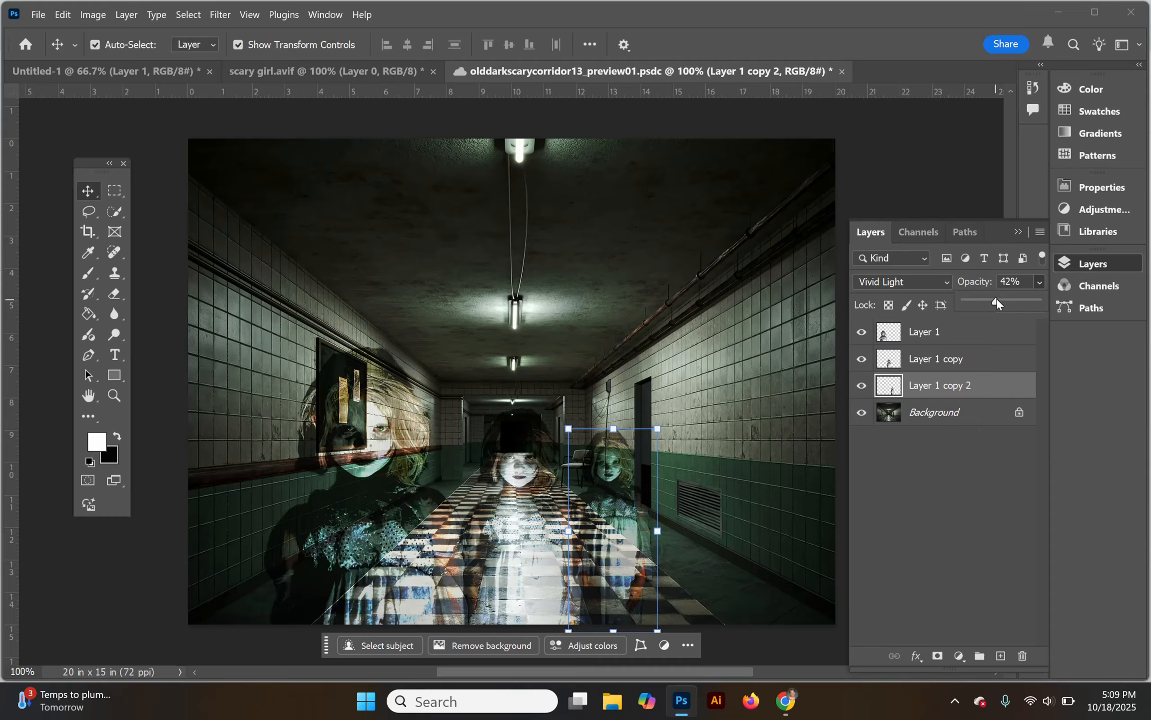
click(856, 528)
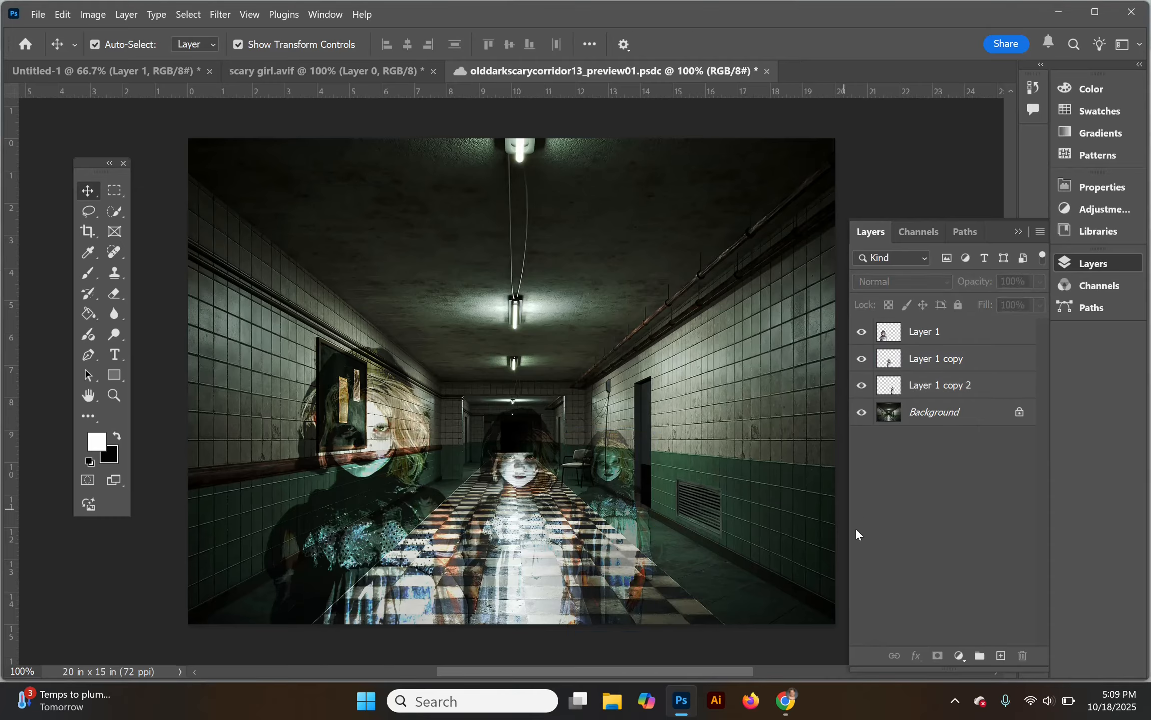
Reduce the opacity of the middle girl's layer, Layer 1 copy, to 53%
click(546, 555)
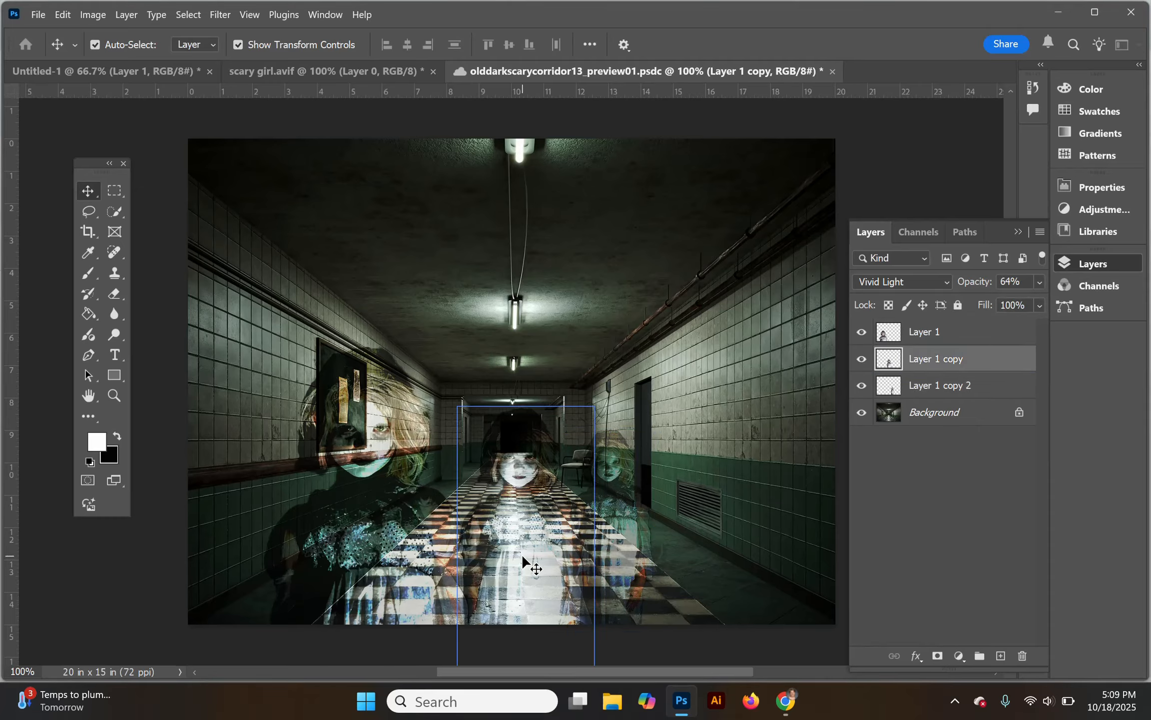
click(1038, 282)
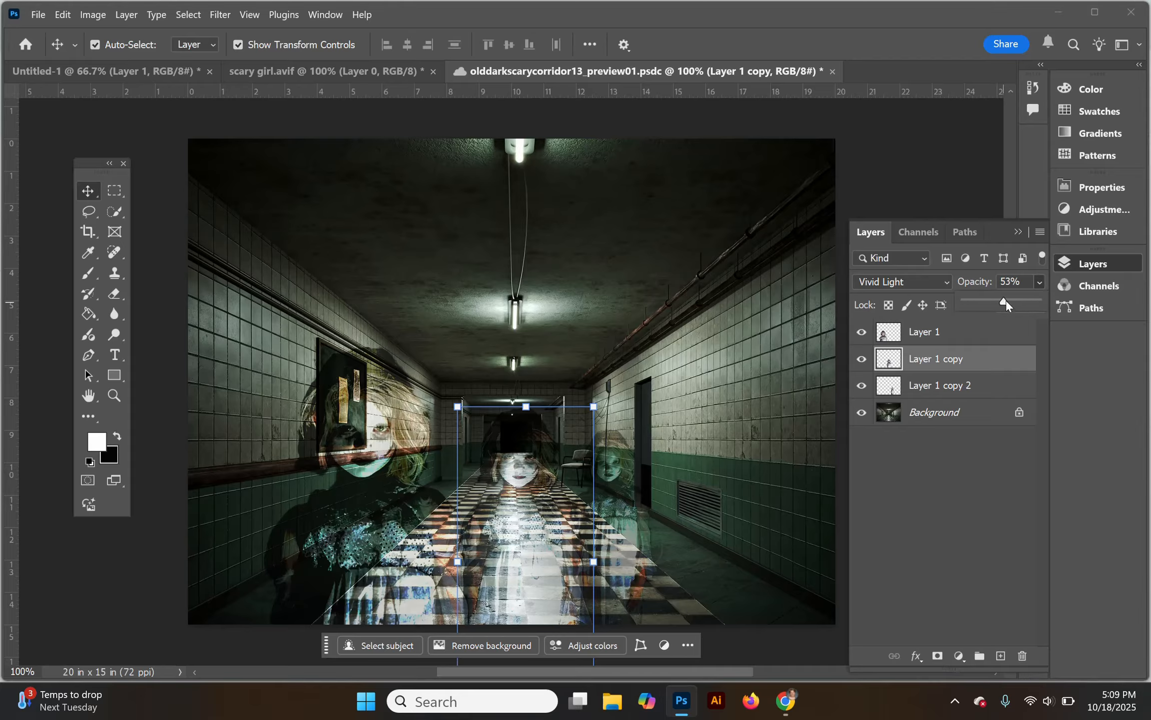
click(860, 618)
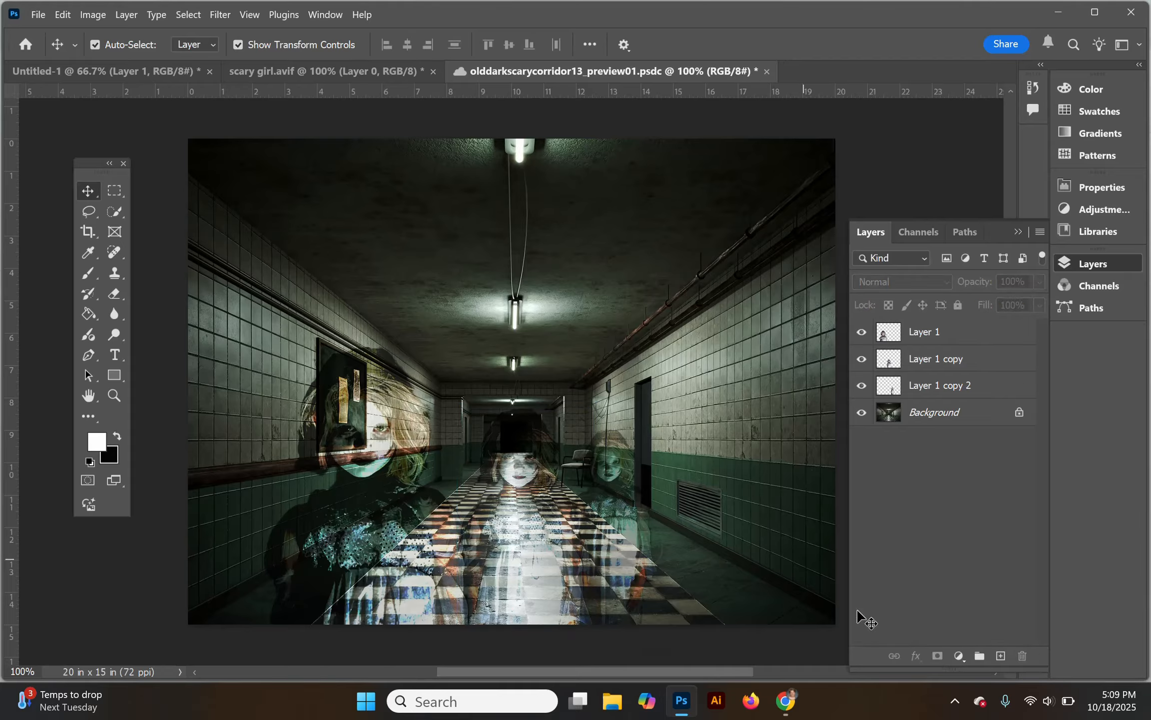
Shift the faded smallest girl slightly to the right in the corridor and deselect her layer
drag(653, 581, 640, 568)
click(709, 572)
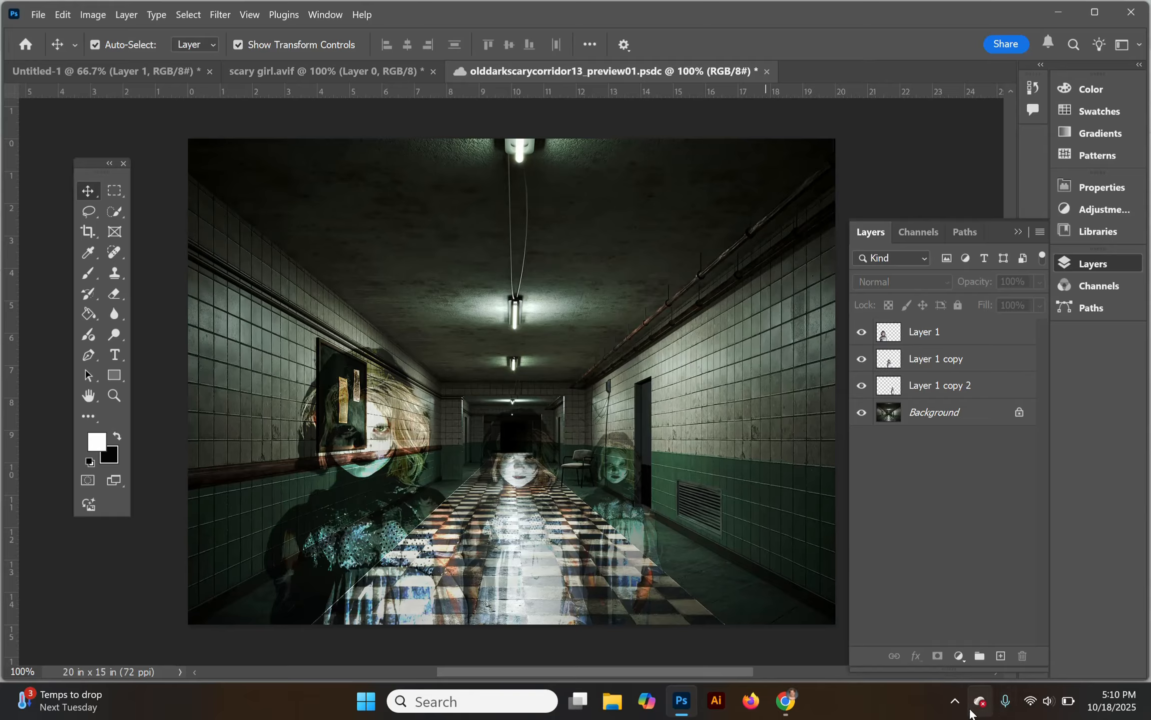
click(955, 701)
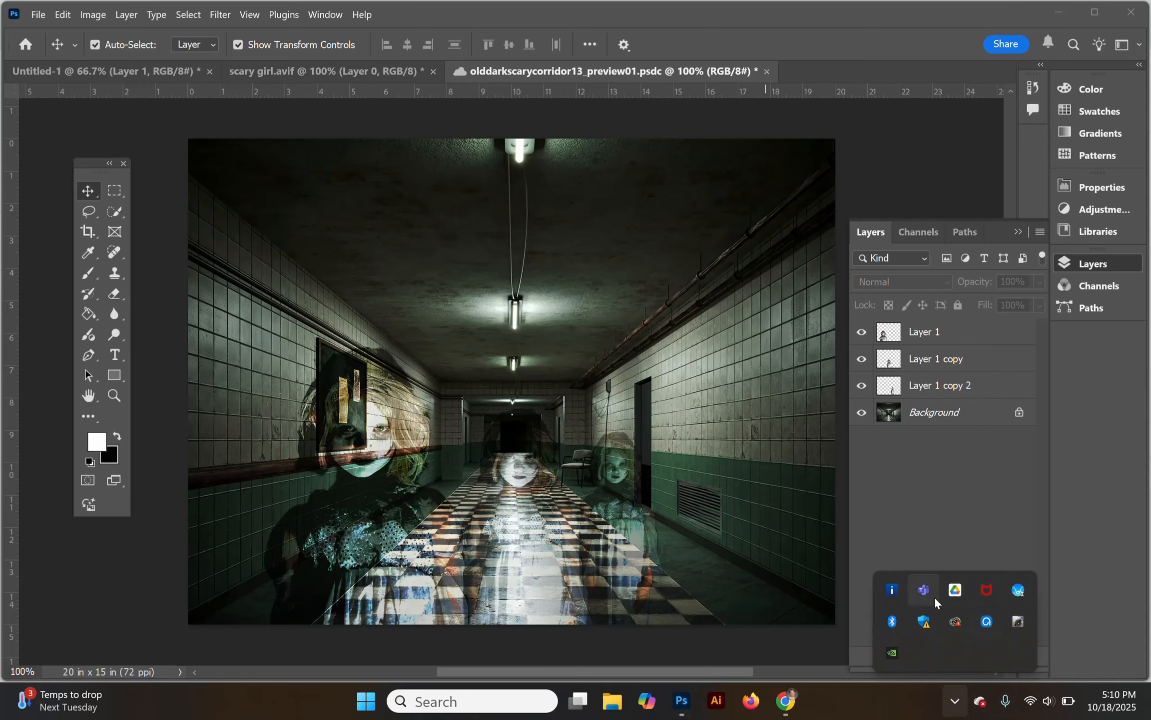
click(988, 621)
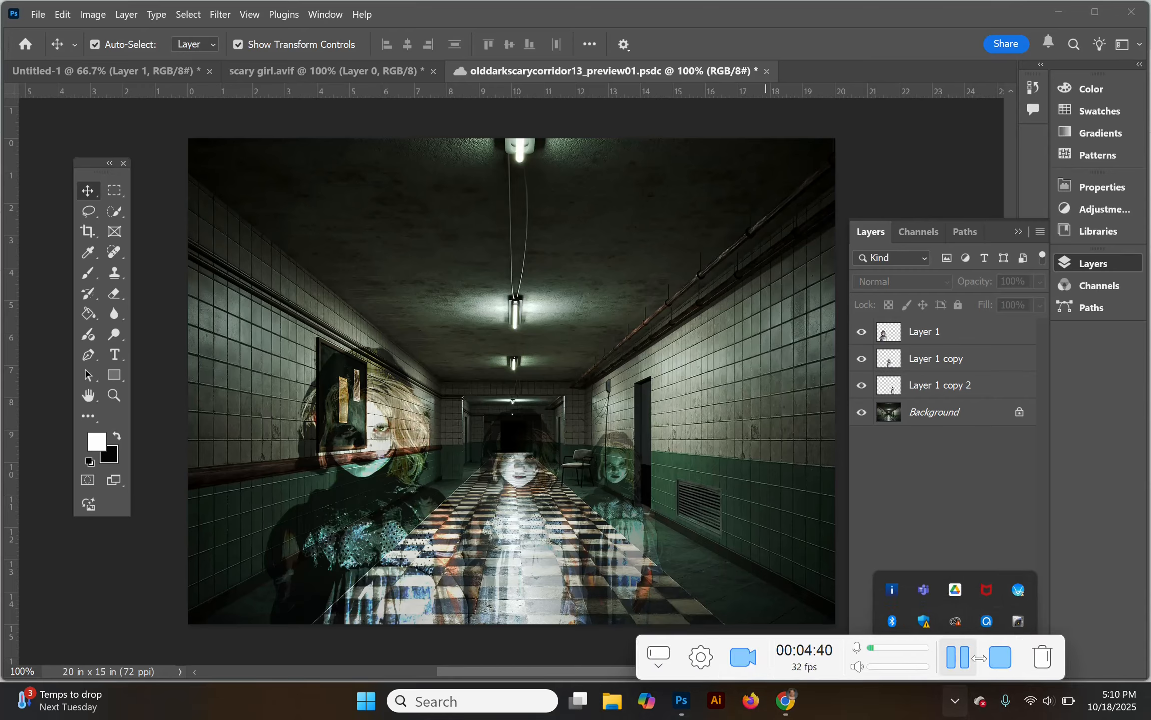